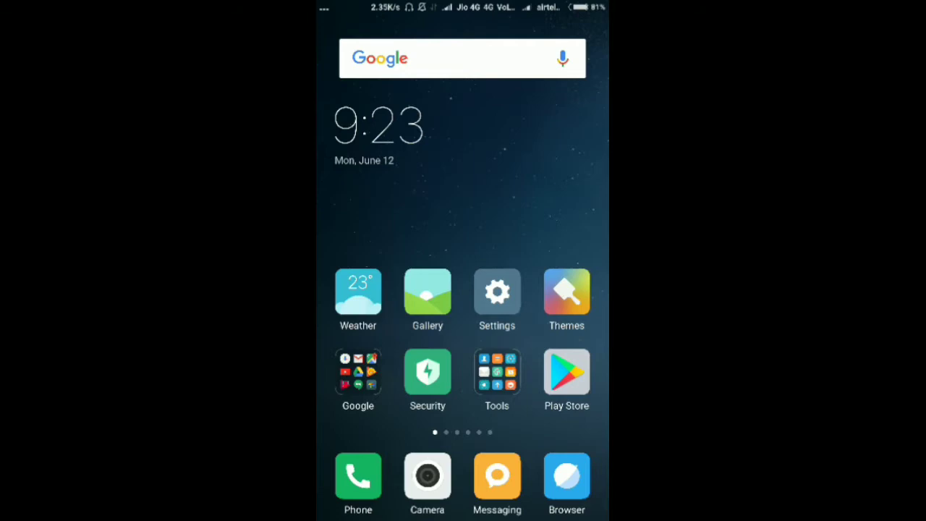
Swipe to the second page of home screen apps.
{"action": "left_click_drag", "start_coordinate": [560, 220], "coordinate": [348, 221]}
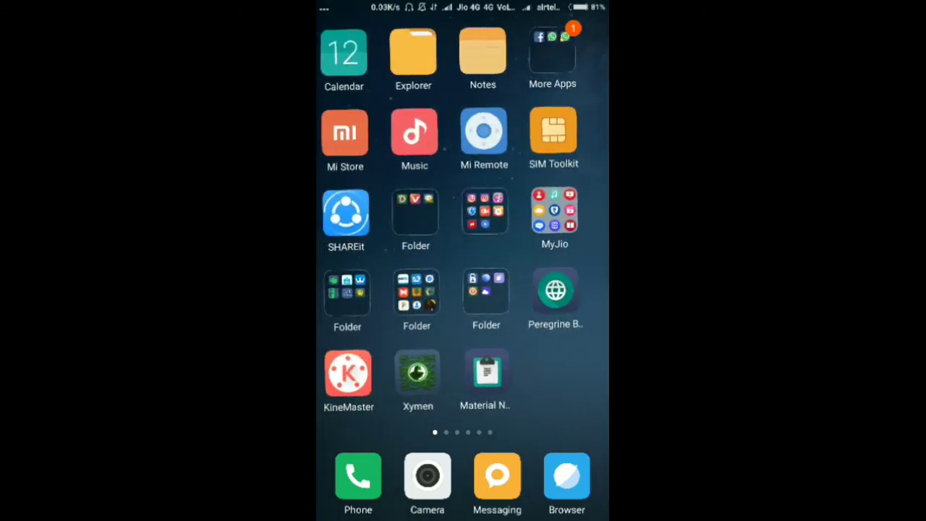
Launch OGInsta+ from the Unnamed folder and open the lmao account's profile.
{"action": "left_click", "coordinate": [503, 211]}
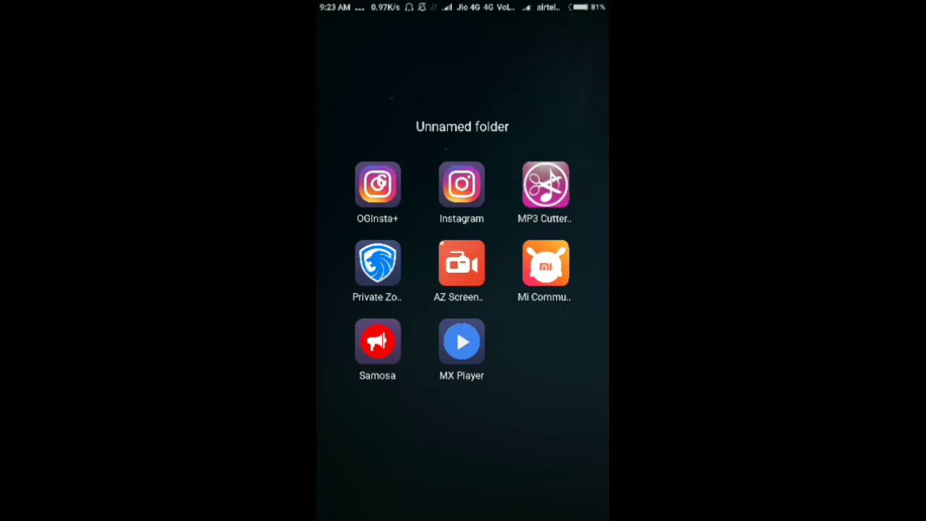
{"action": "left_click", "coordinate": [377, 184]}
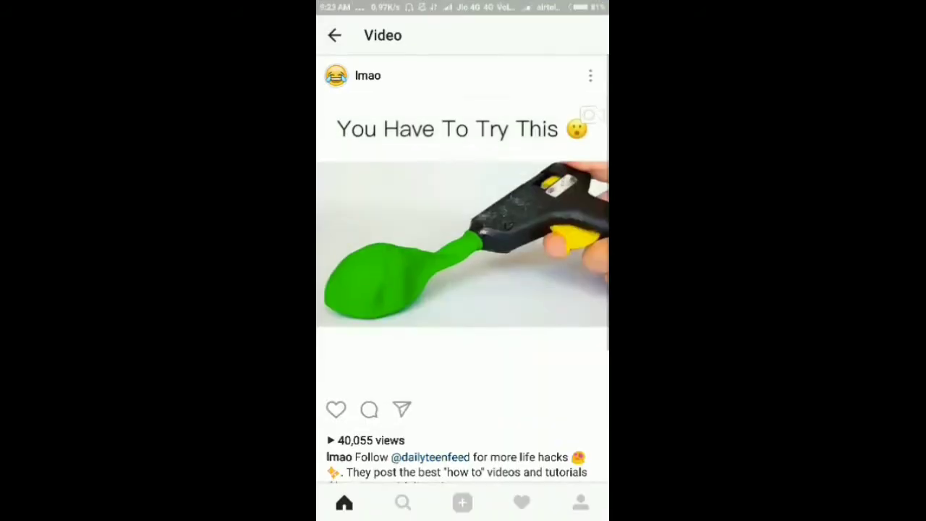
{"action": "left_click", "coordinate": [333, 35]}
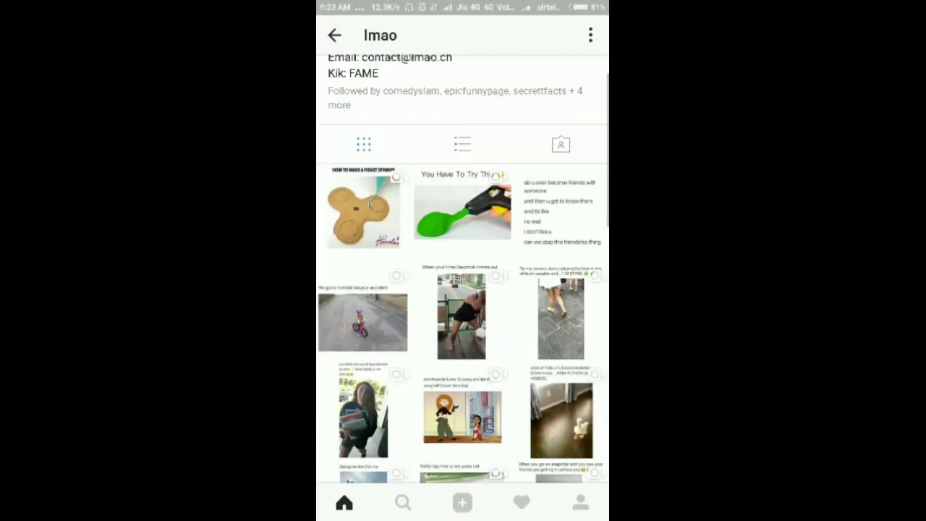
{"action": "scroll", "coordinate": [463, 289], "scroll_direction": "up", "scroll_amount": 4}
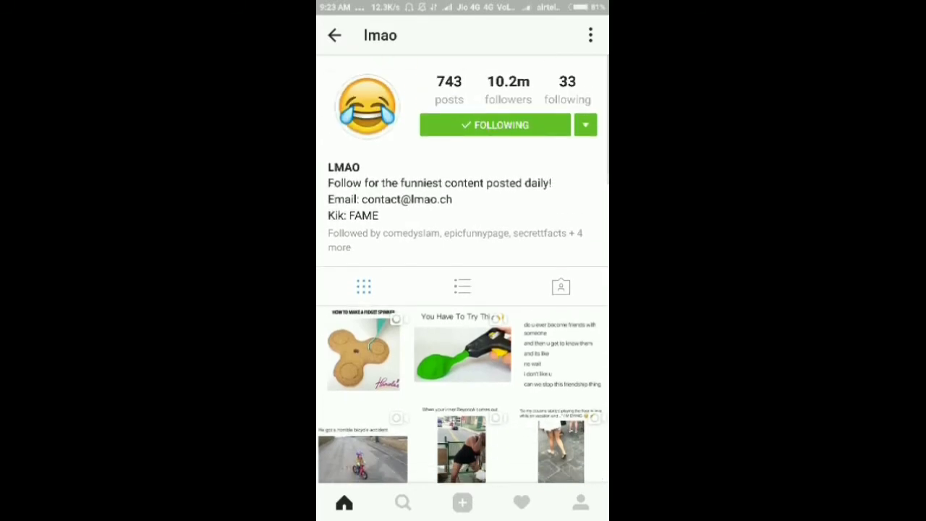
{"action": "scroll", "coordinate": [463, 289], "scroll_direction": "down", "scroll_amount": 3}
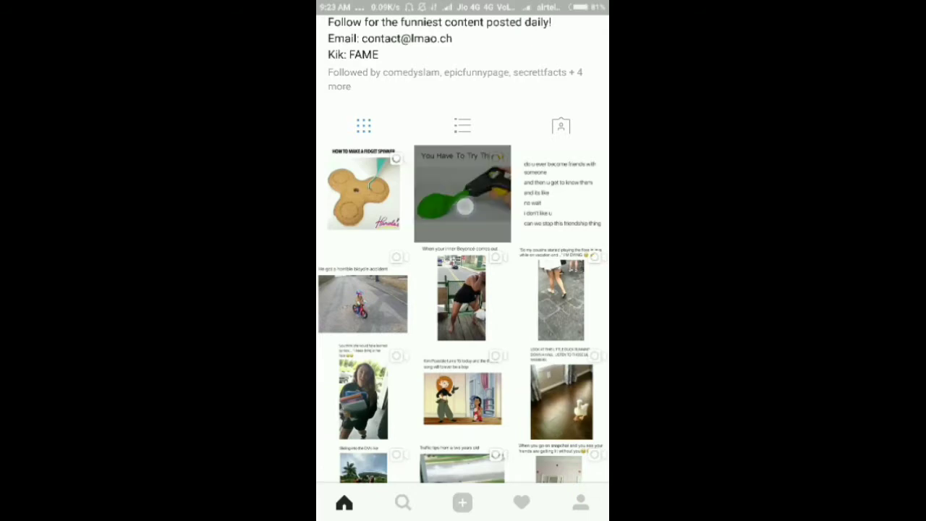
Download the You Have To Try This video from the post's options menu.
{"action": "left_click", "coordinate": [463, 194]}
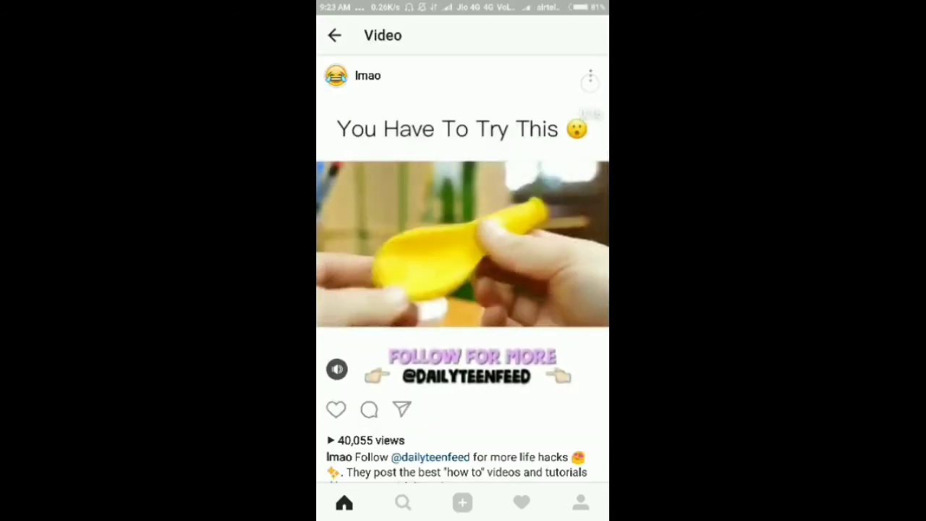
{"action": "left_click", "coordinate": [590, 75]}
{"action": "left_click", "coordinate": [463, 434]}
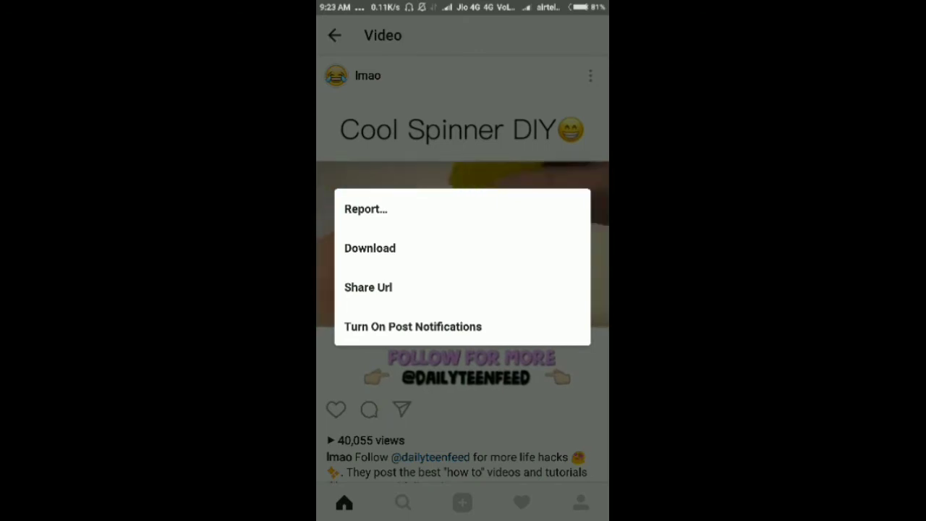
{"action": "left_click", "coordinate": [513, 246]}
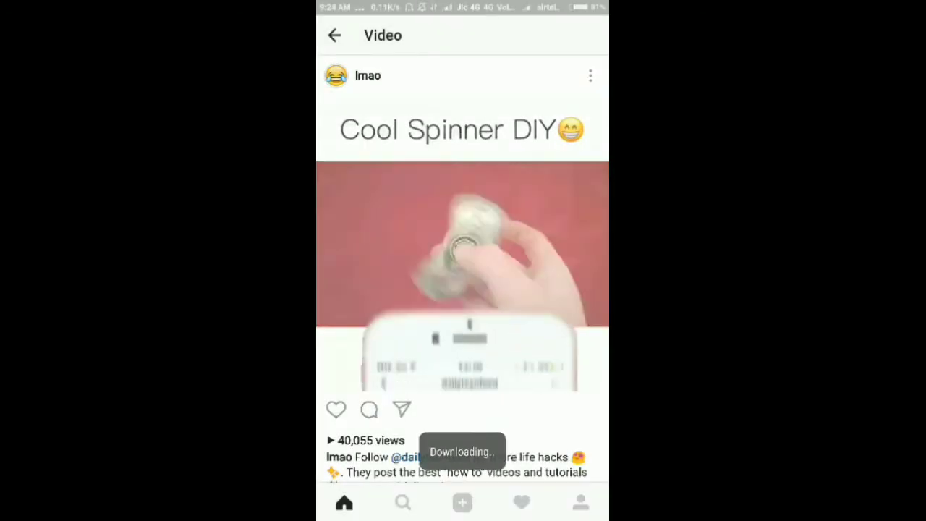
Confirm the download in notifications, then go Home to the MX Player folder.
{"action": "left_click_drag", "start_coordinate": [463, 6], "coordinate": [463, 362]}
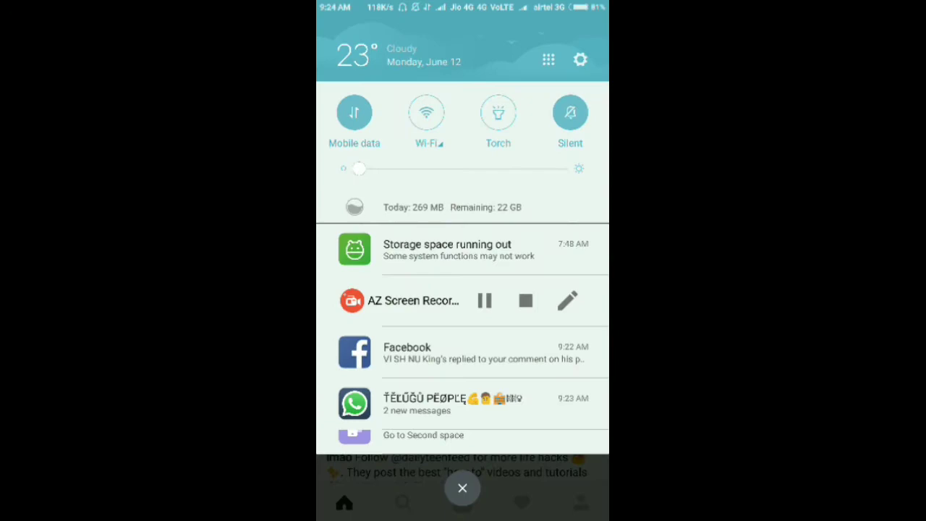
{"action": "left_click_drag", "start_coordinate": [463, 434], "coordinate": [463, 73]}
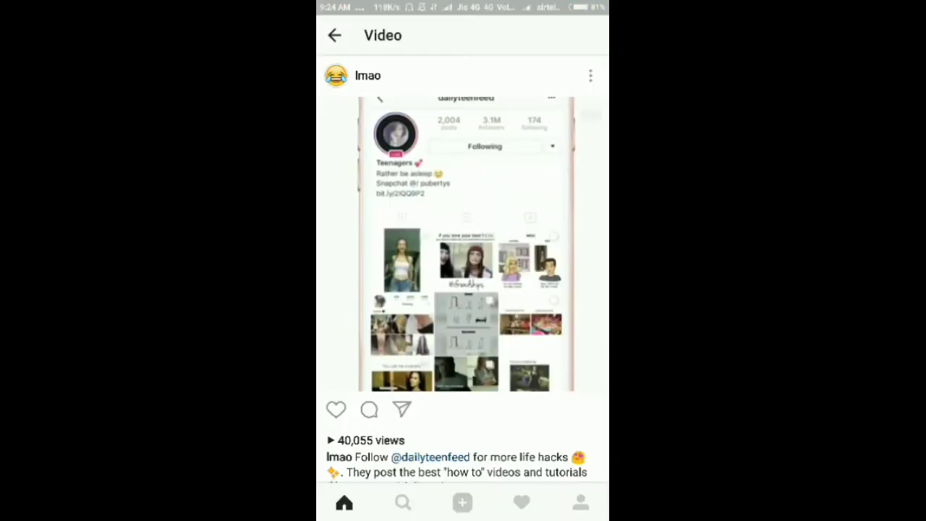
{"action": "key", "text": "Home"}
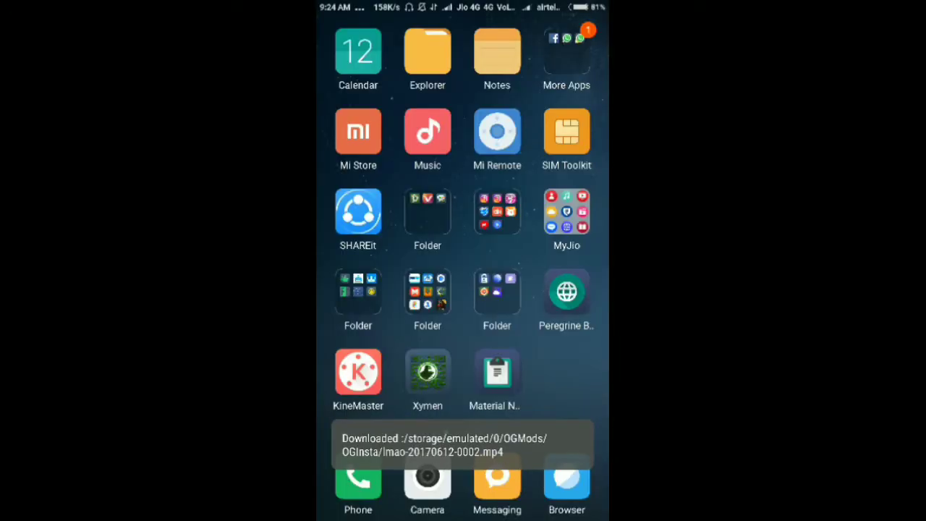
{"action": "left_click", "coordinate": [497, 212]}
{"action": "left_click", "coordinate": [462, 333]}
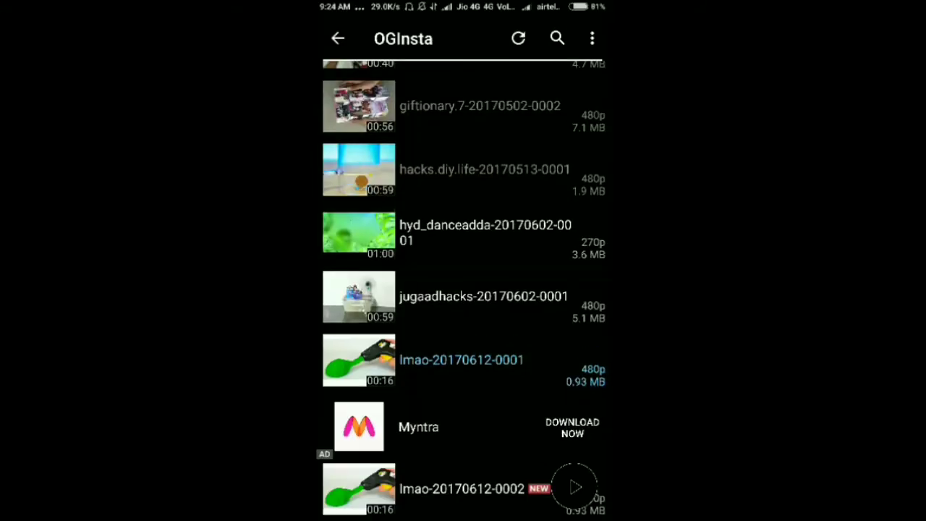
{"action": "scroll", "coordinate": [463, 290], "scroll_direction": "down", "scroll_amount": 3}
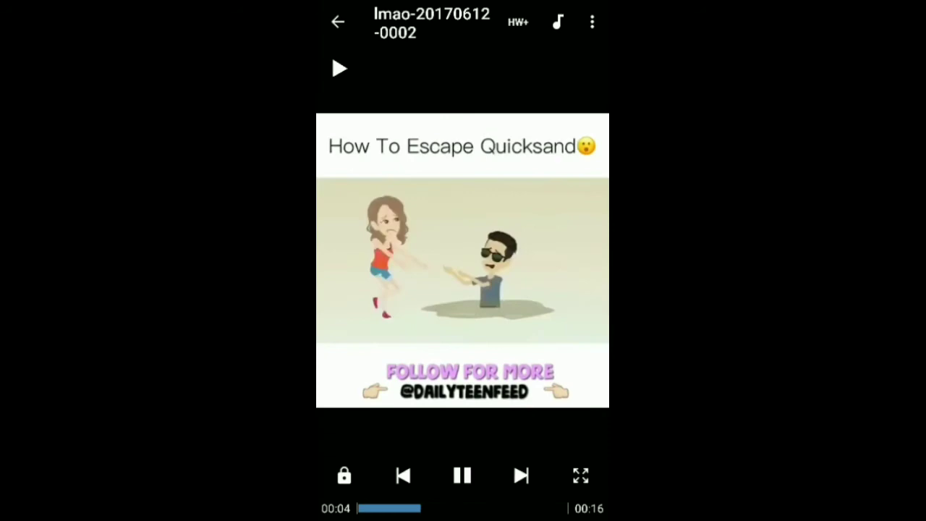
{"action": "left_click", "coordinate": [462, 476]}
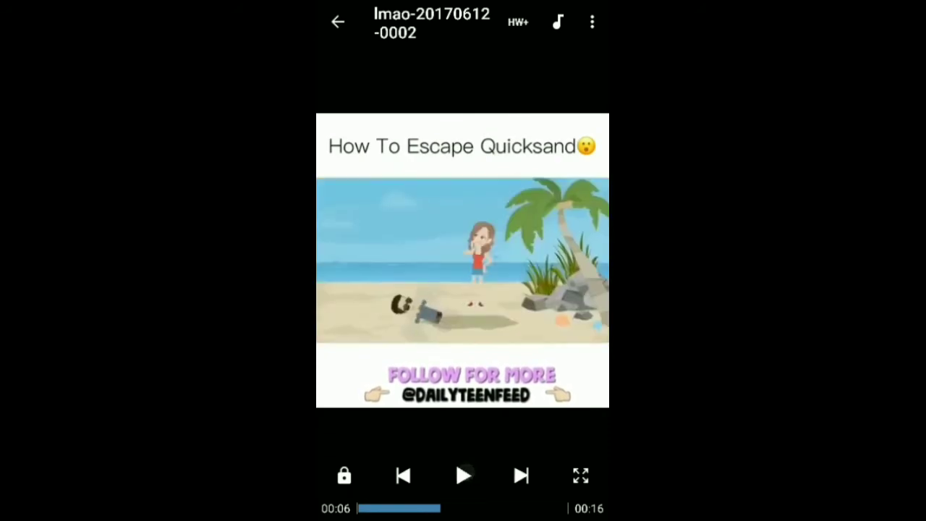
{"action": "key", "text": "Escape"}
Switch back to OGInsta+ from Recents and open lmao's profile from the post caption.
{"action": "key", "text": "alt+Tab"}
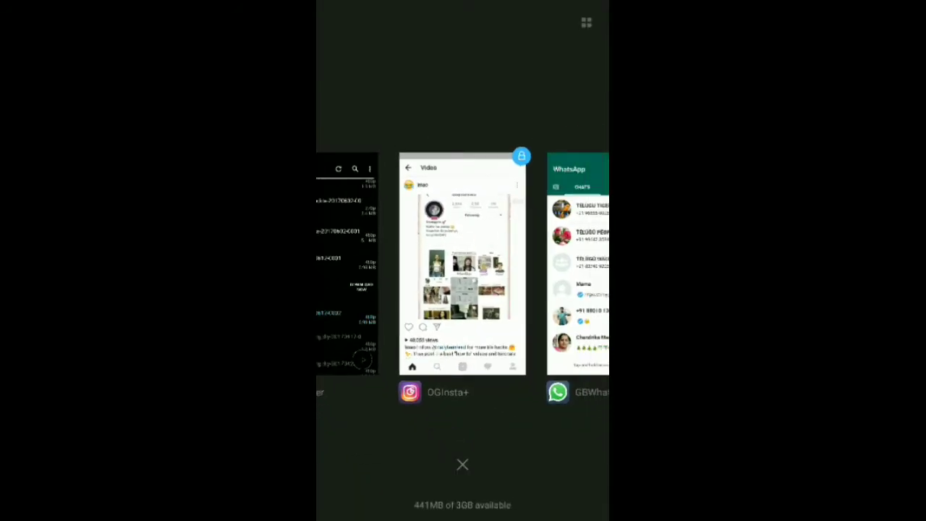
{"action": "left_click", "coordinate": [462, 264]}
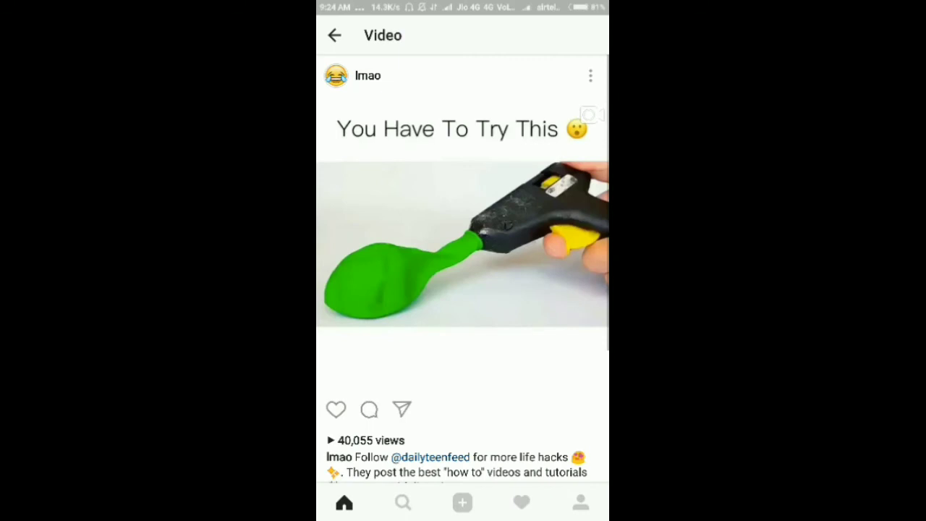
{"action": "scroll", "coordinate": [462, 289], "scroll_direction": "up", "scroll_amount": 2}
{"action": "scroll", "coordinate": [462, 289], "scroll_direction": "down", "scroll_amount": 4}
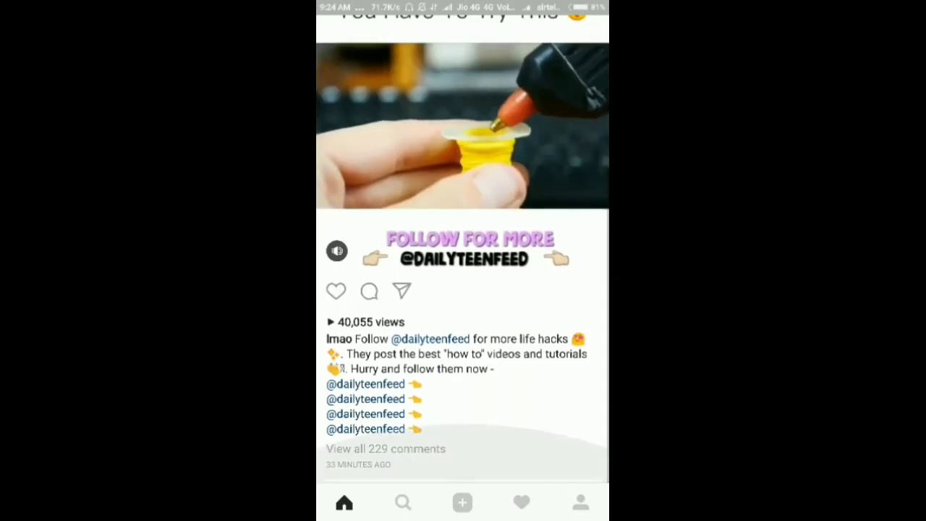
{"action": "left_click", "coordinate": [338, 338]}
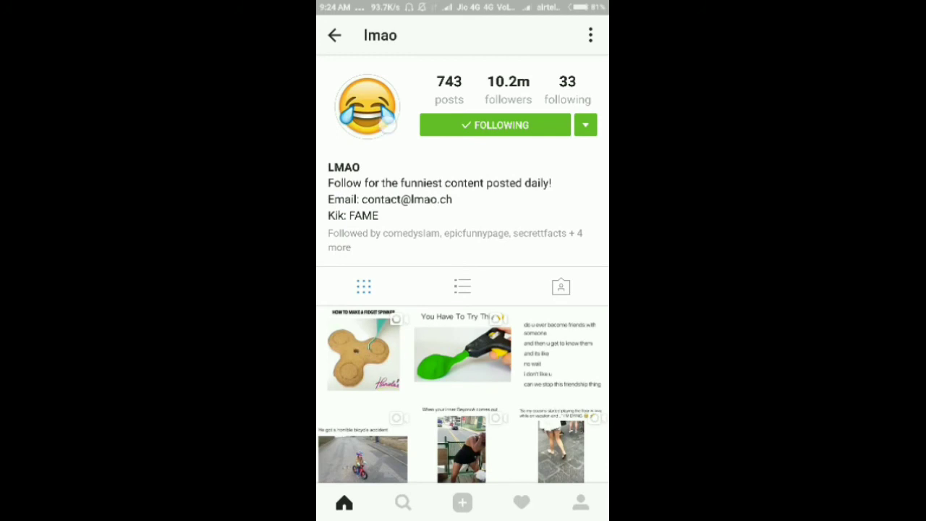
Enlarge the lmao profile picture, then close it to return to the profile grid.
{"action": "left_click", "coordinate": [367, 105]}
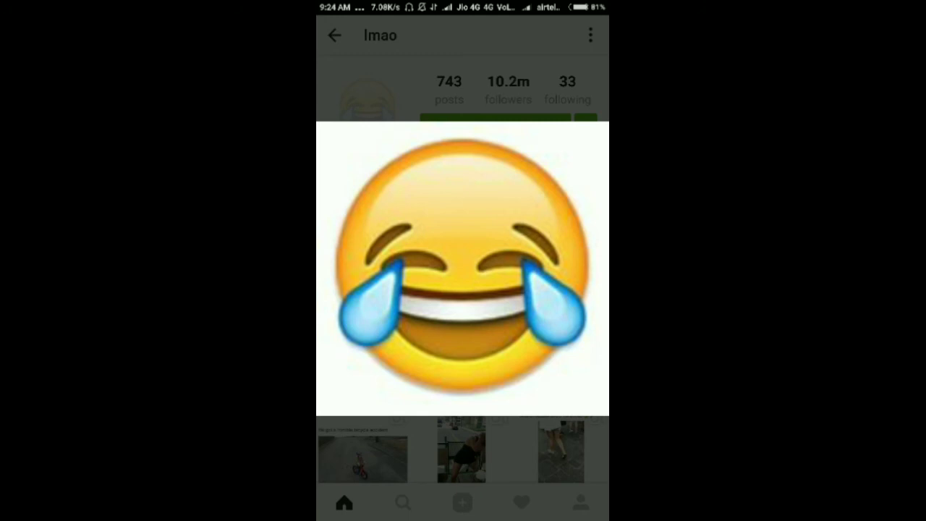
{"action": "left_click", "coordinate": [463, 449]}
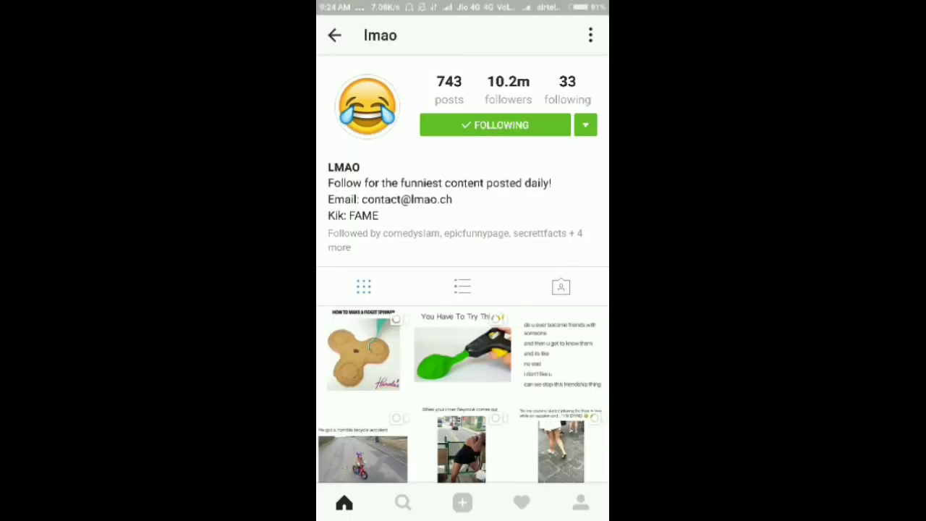